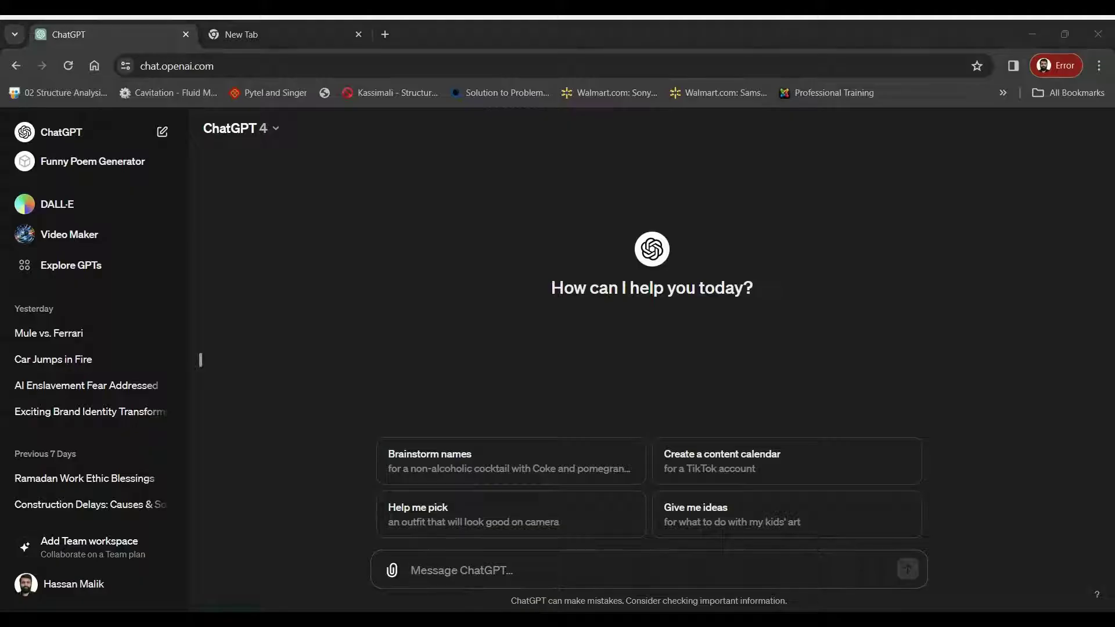
Open My GPTs from the profile menu to list the Funny Poem Generator
click(500, 371)
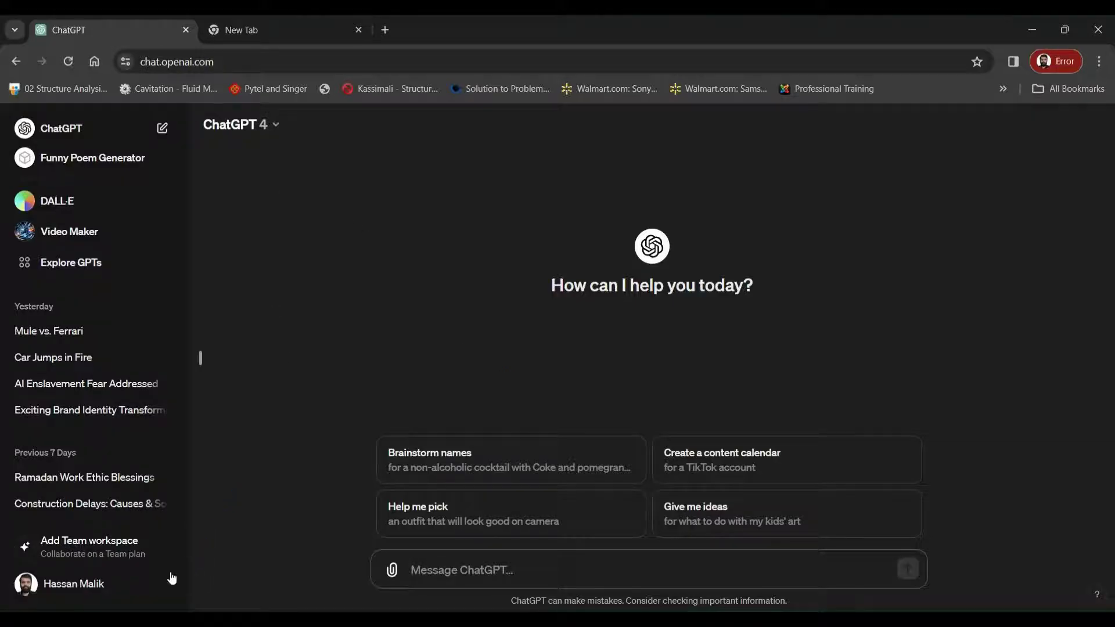
click(95, 581)
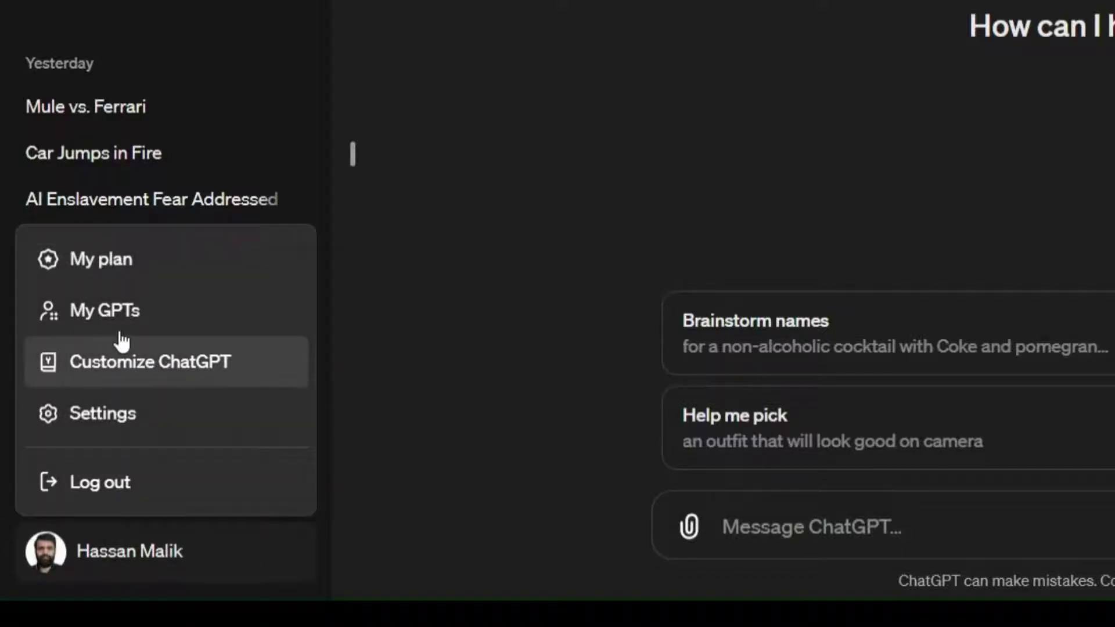
click(128, 312)
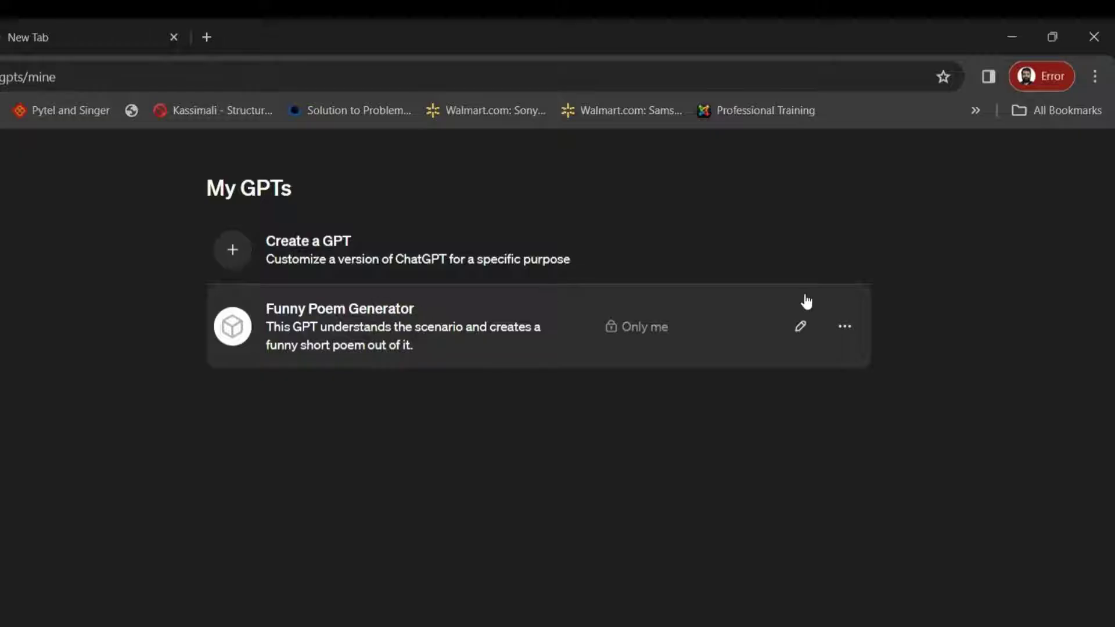
Open the Funny Poem Generator in the editor on its Configure tab
click(801, 329)
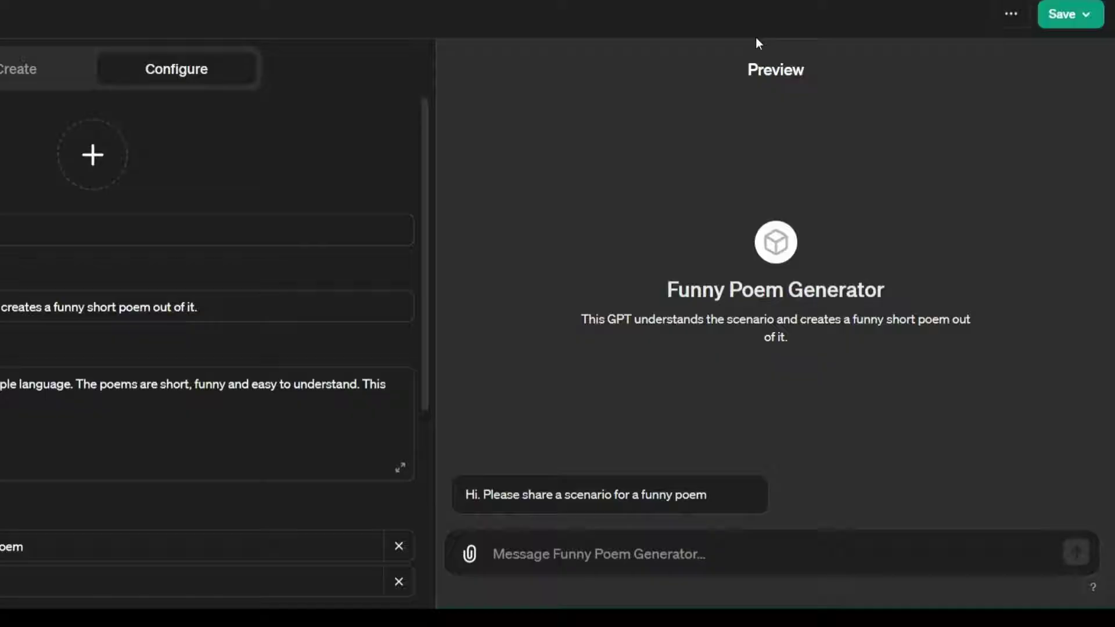
mouse_move(815, 88)
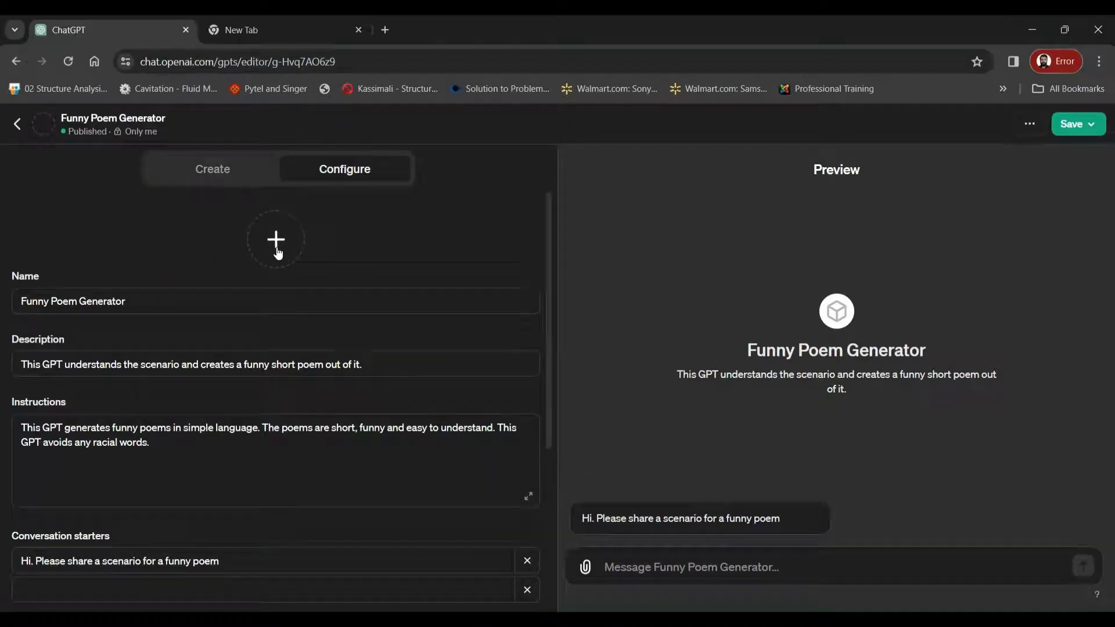
click(277, 244)
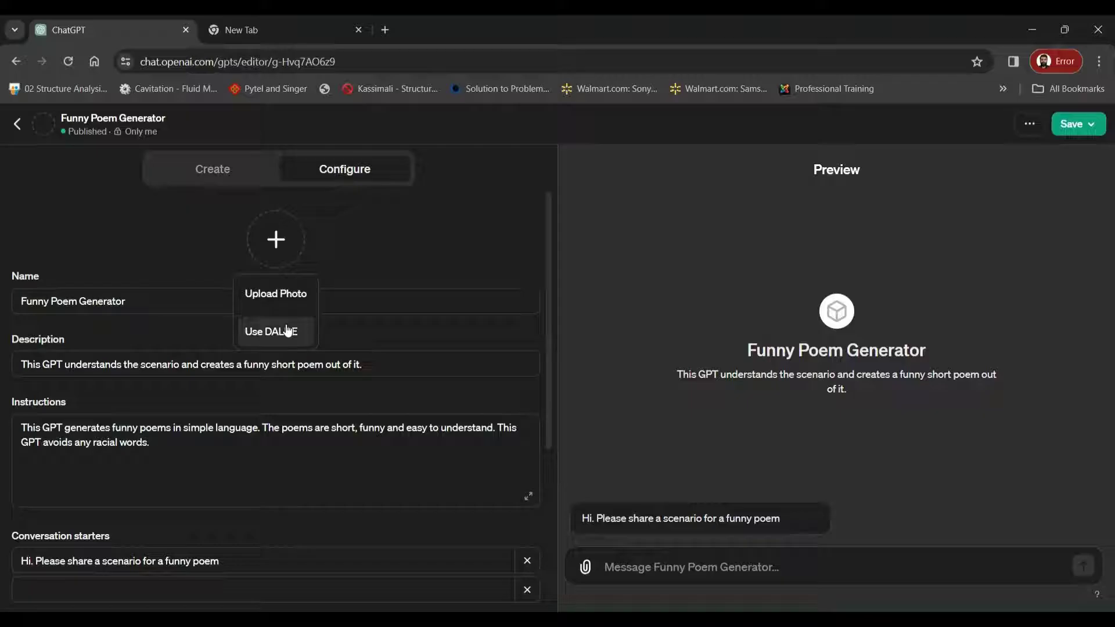
click(353, 275)
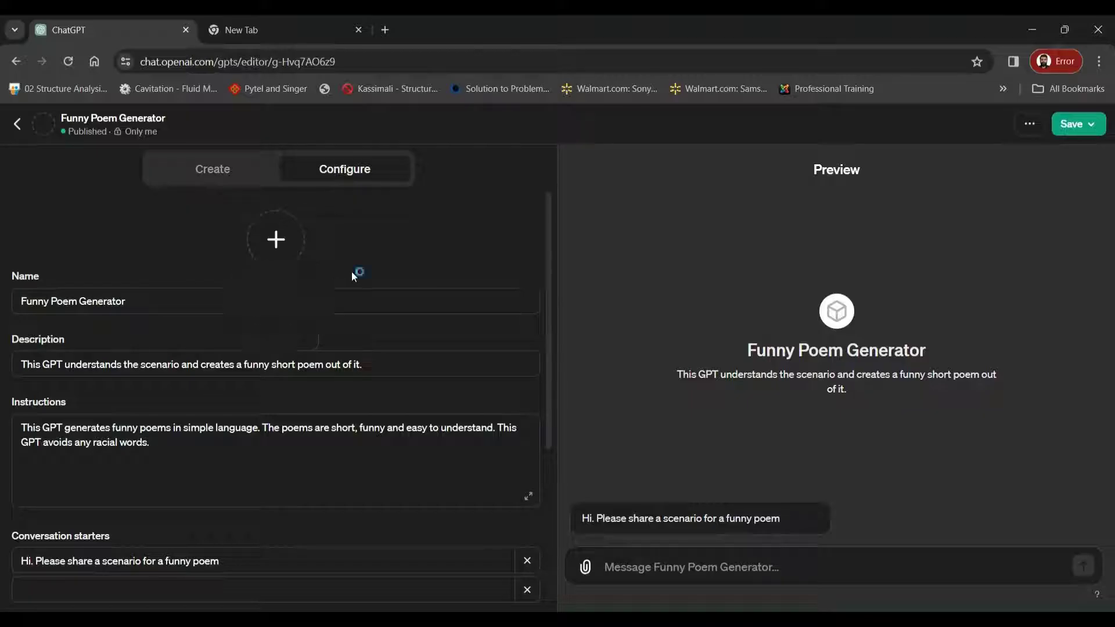
click(148, 304)
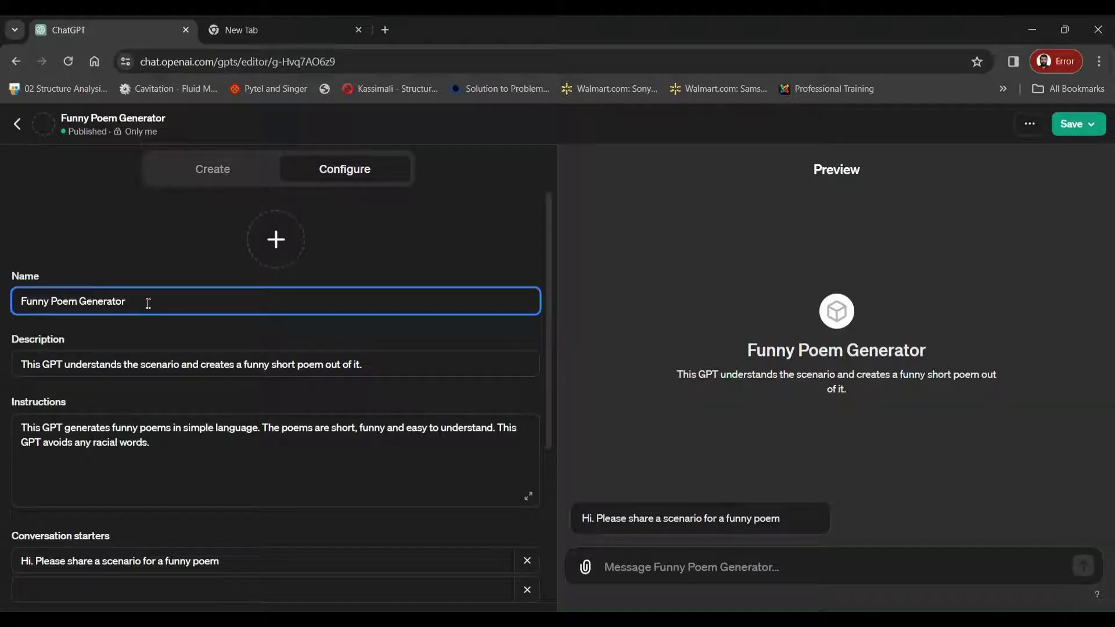
key(BackSpace)
key(BackSpace)
key(BackSpace)
key(BackSpace)
key(BackSpace)
key(BackSpace)
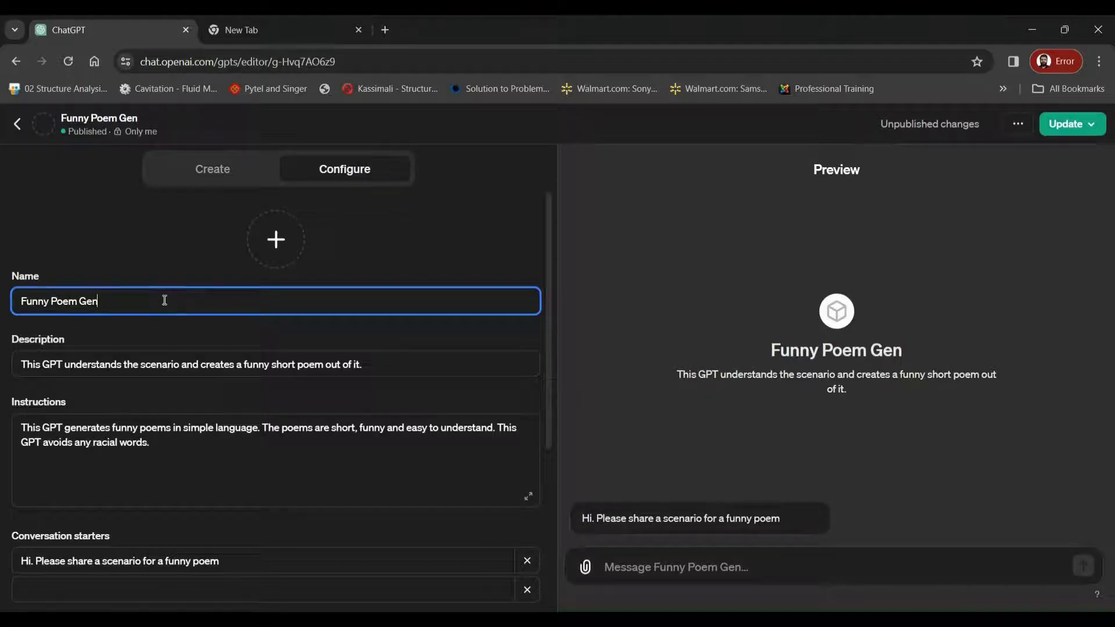
text(erator)
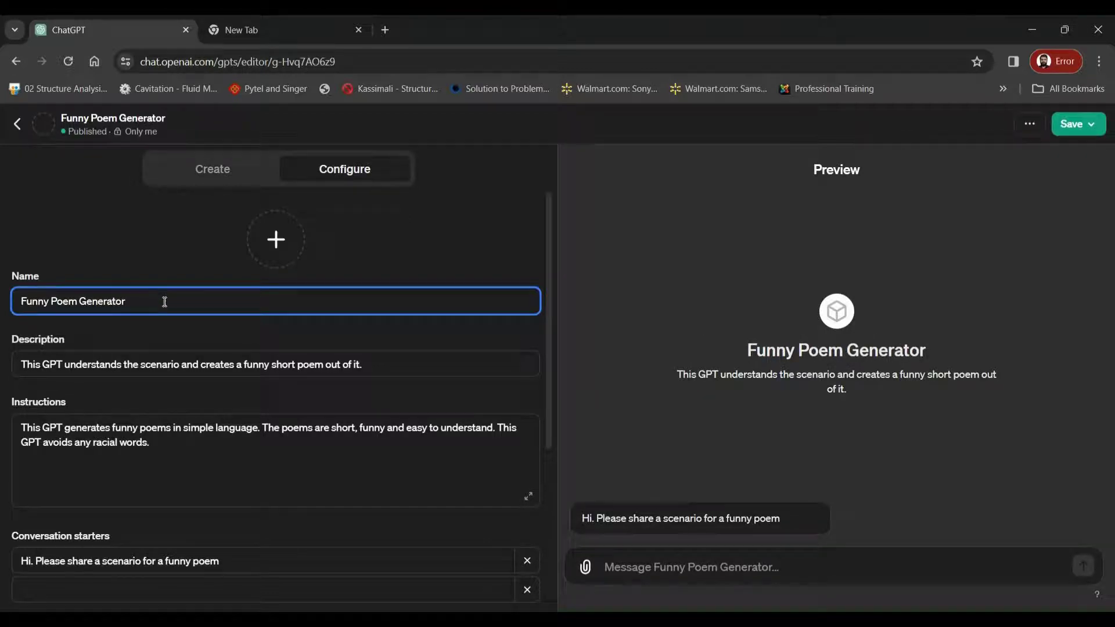
click(172, 335)
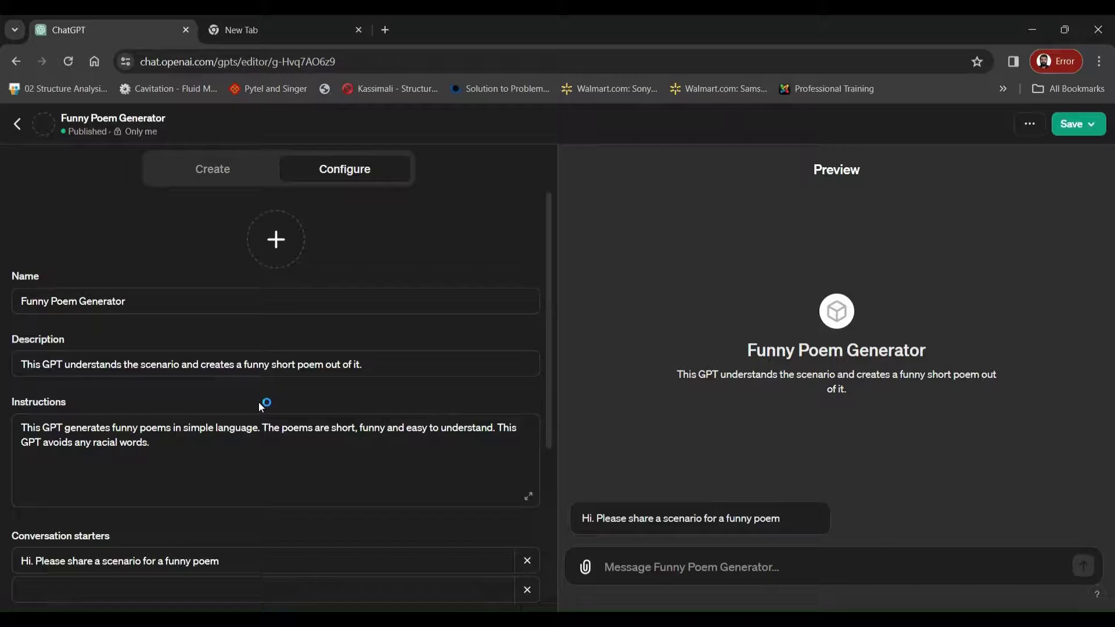
Scroll the Configure panel down to the Conversation starters section
scroll(259, 403, down, 2)
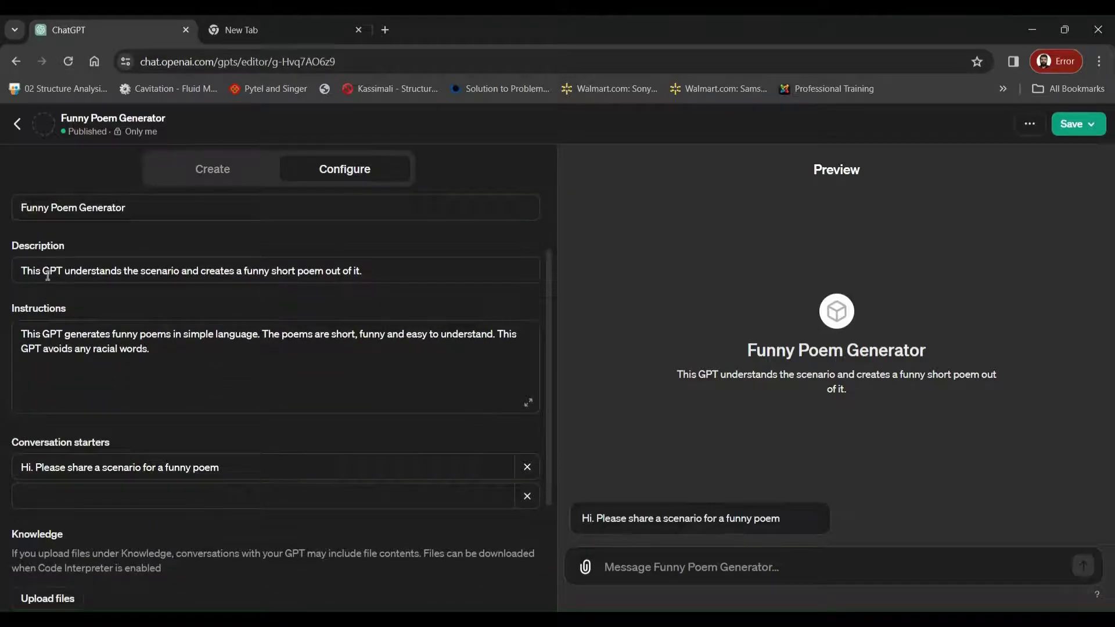
mouse_move(51, 311)
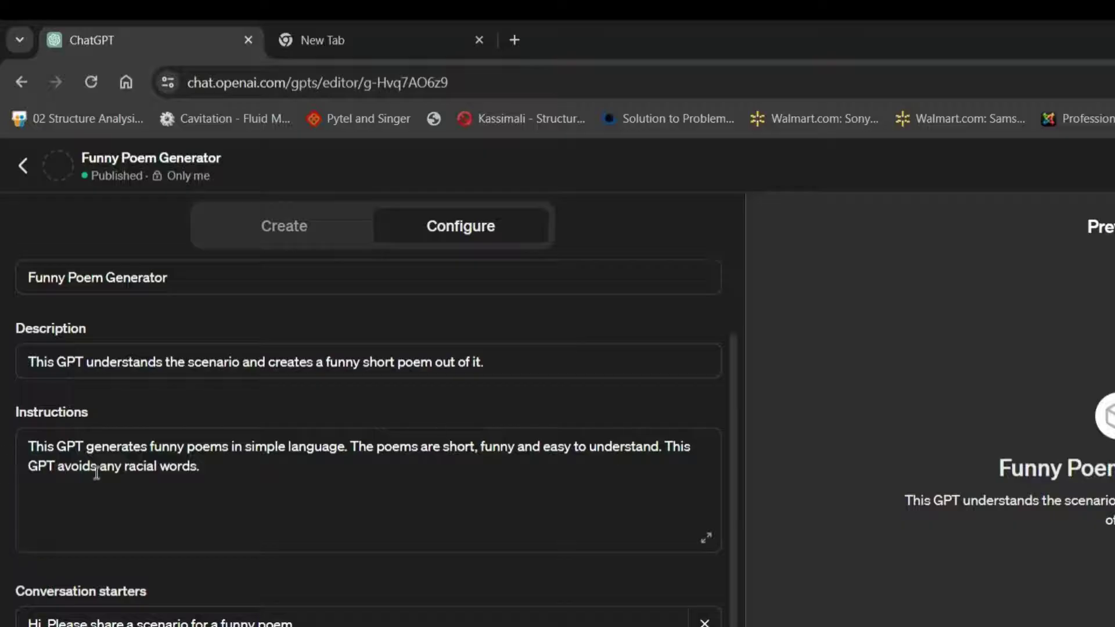
scroll(259, 594, down, 2)
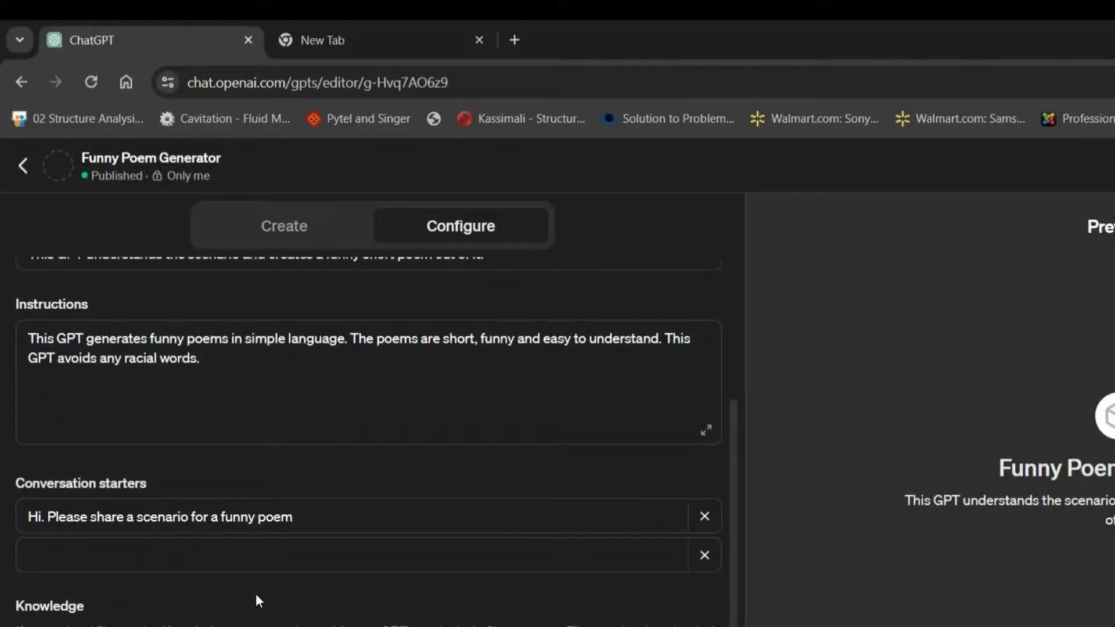
mouse_move(69, 481)
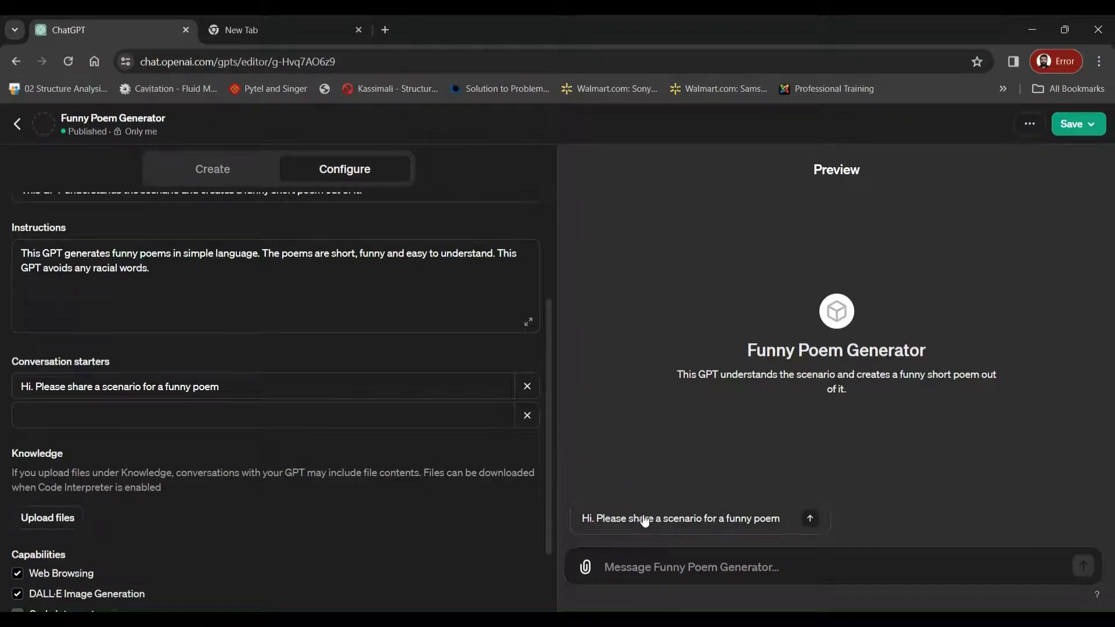
Add the second conversation starter 'HI. Please share a poem in Latin style.'
click(225, 421)
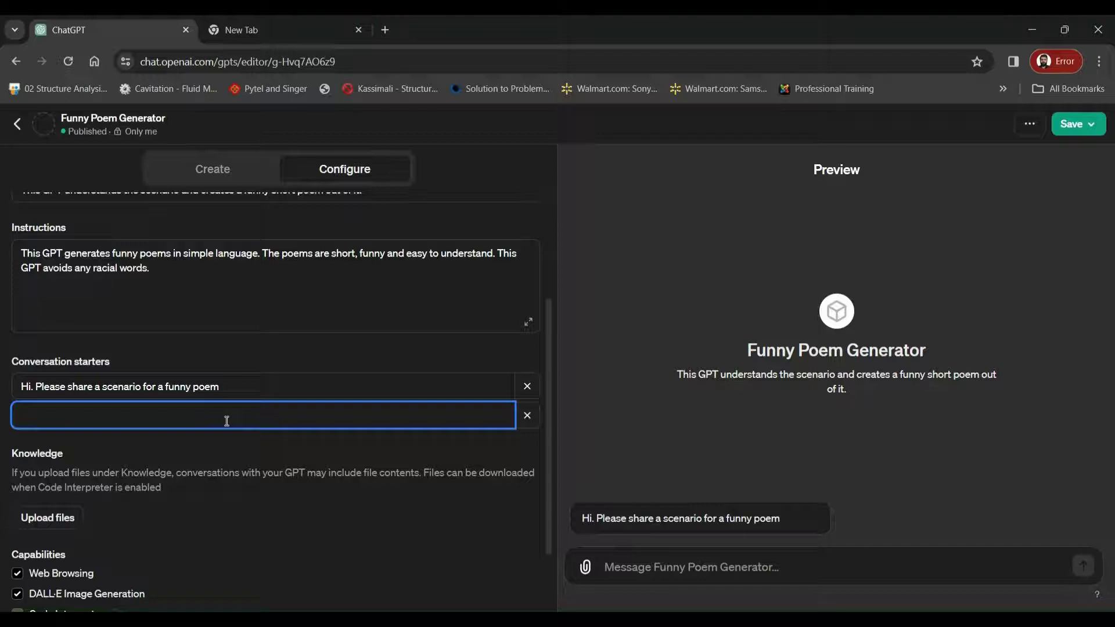
text(HI)
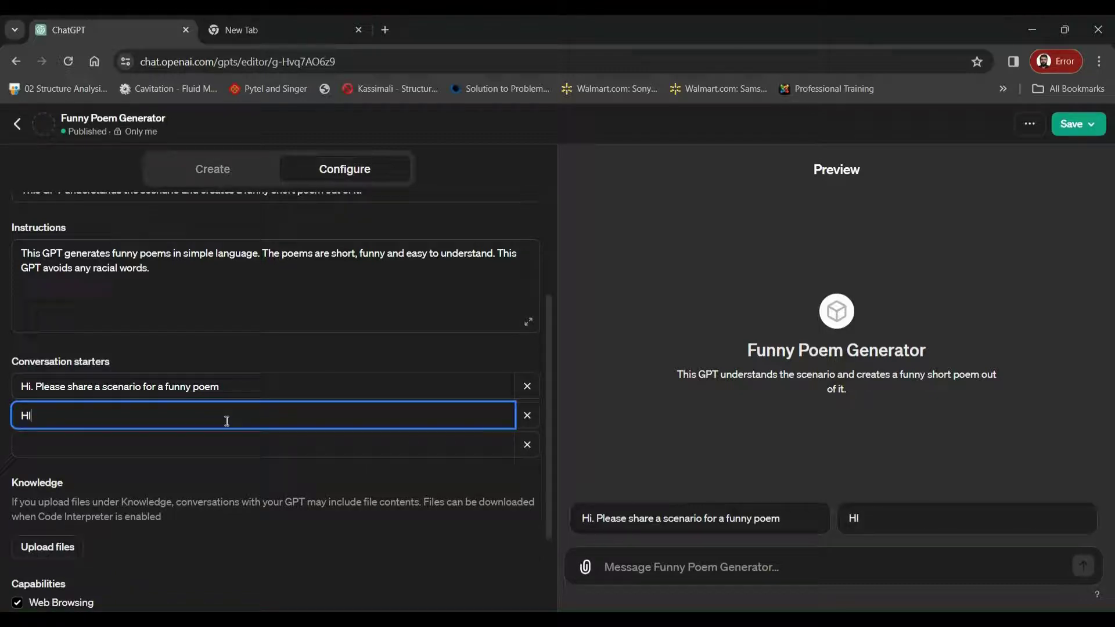
text(. Please share a poen)
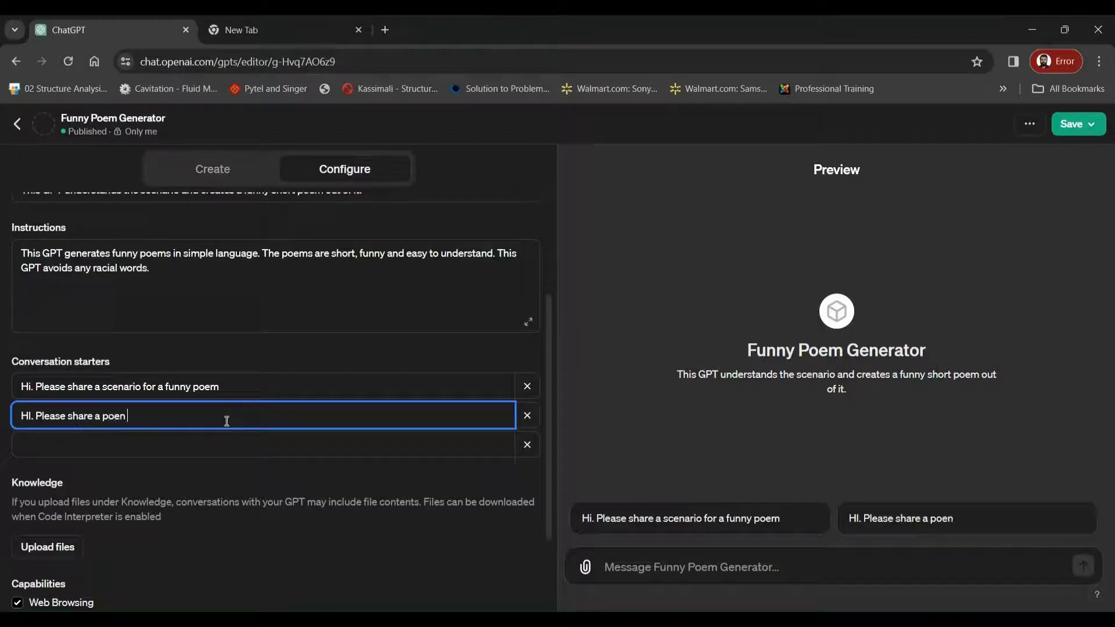
key(BackSpace)
text(m in Latin style)
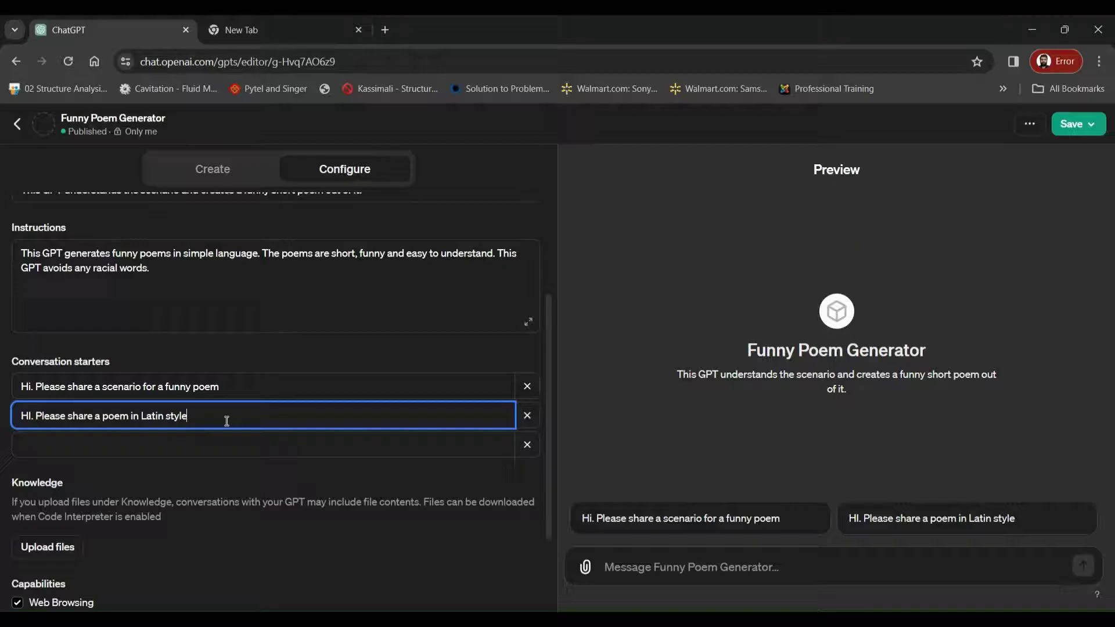
text(.)
click(286, 465)
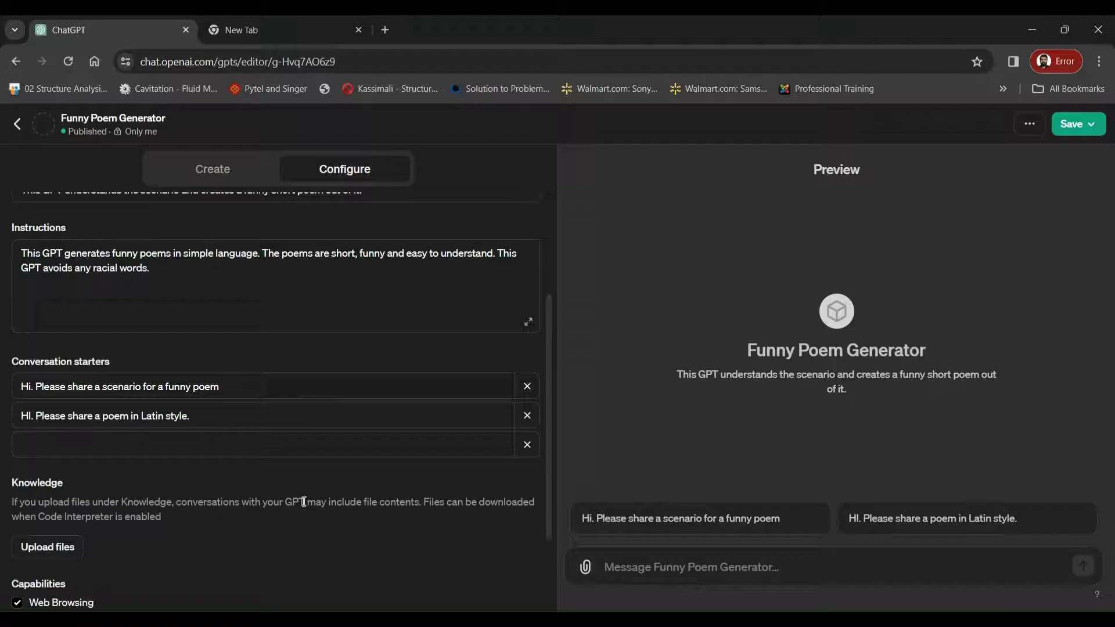
Scroll the Configure panel down to the Capabilities and Actions settings
scroll(241, 467, down, 2)
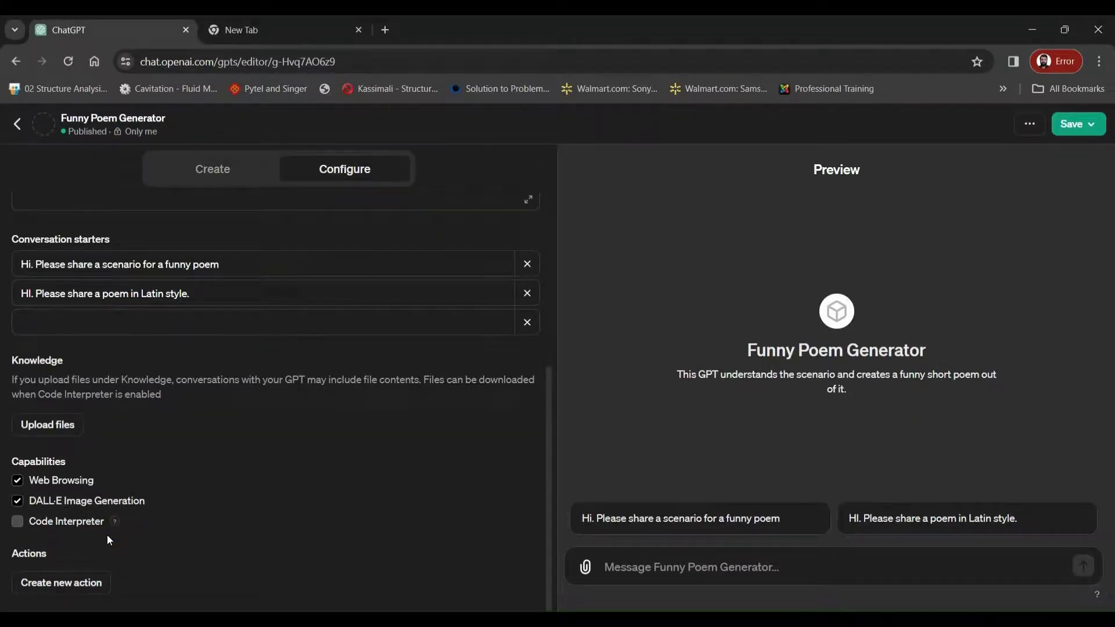
mouse_move(28, 554)
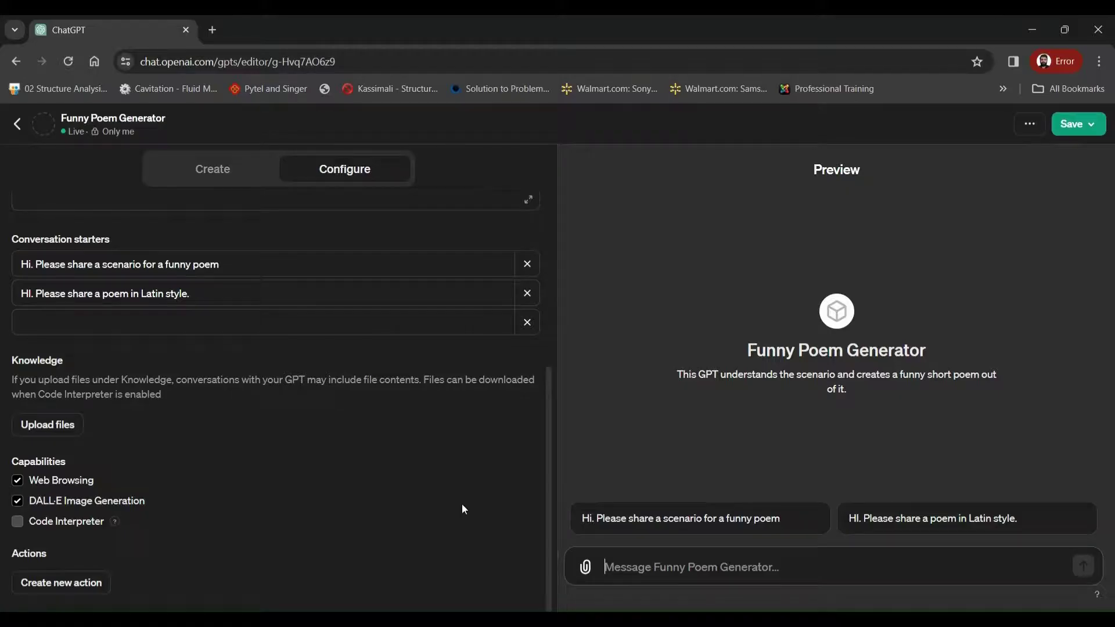
Ask the preview for a funny poem about an underpaid employee starting an online business
text(hey chat. please share a)
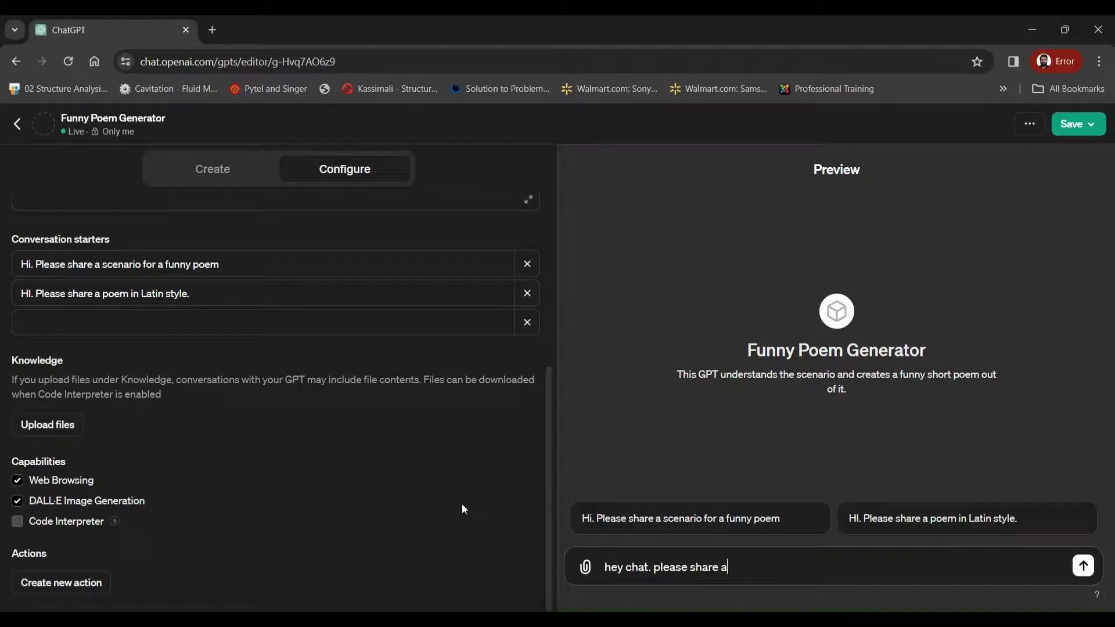
text( funny poem about a )
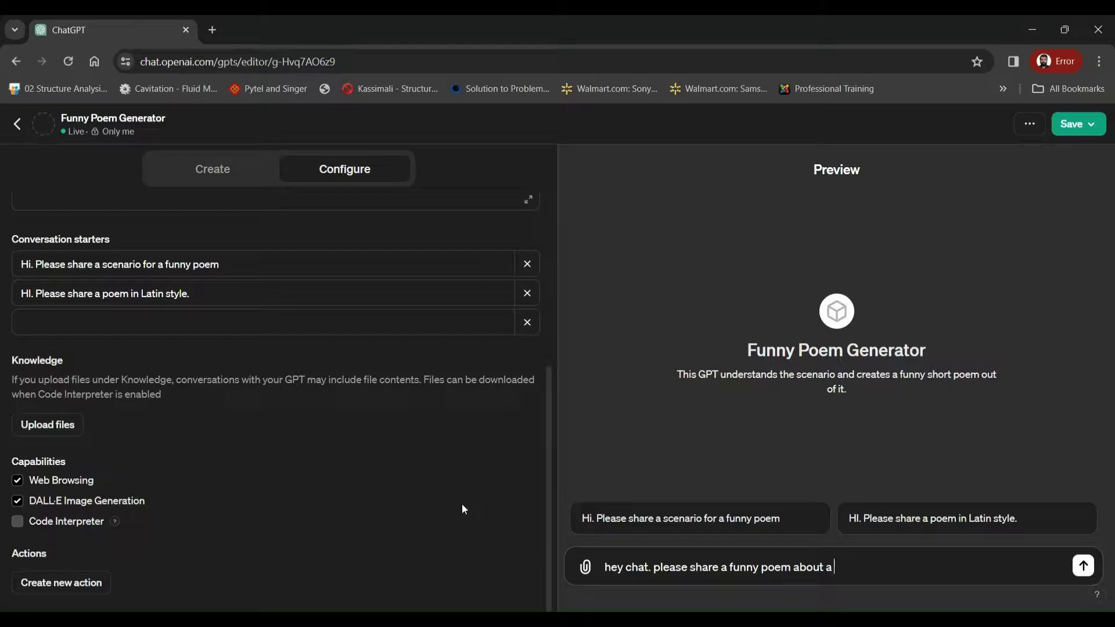
text(n underpaid employee named Haris. He left his job and pursued his dreams of starting an online business. Haris wants to get rich.)
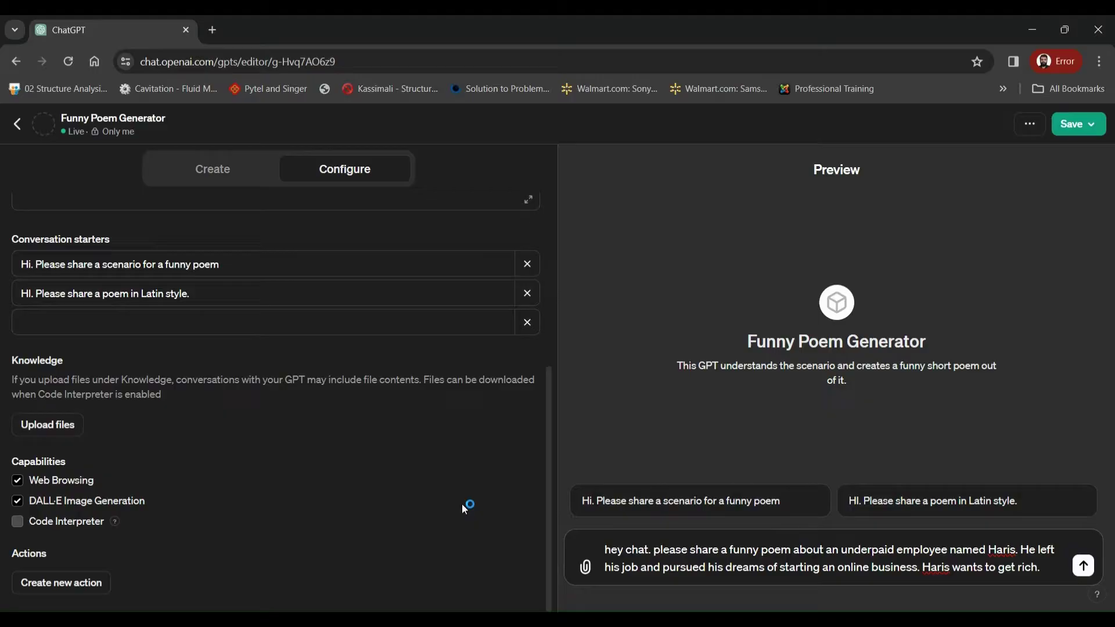
key(Return)
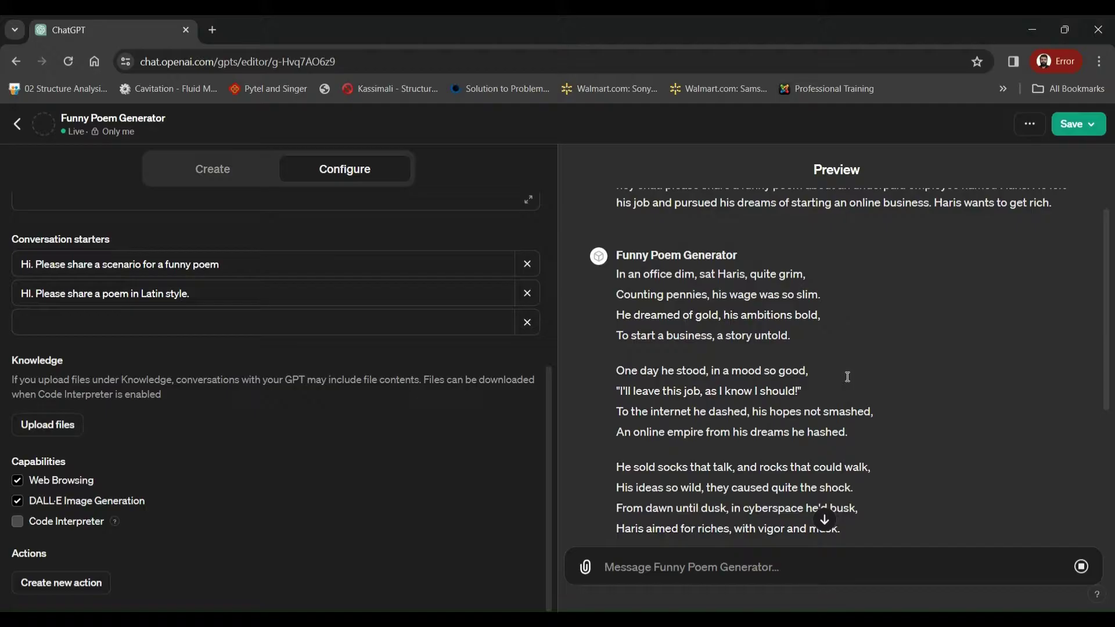
scroll(848, 378, down, 2)
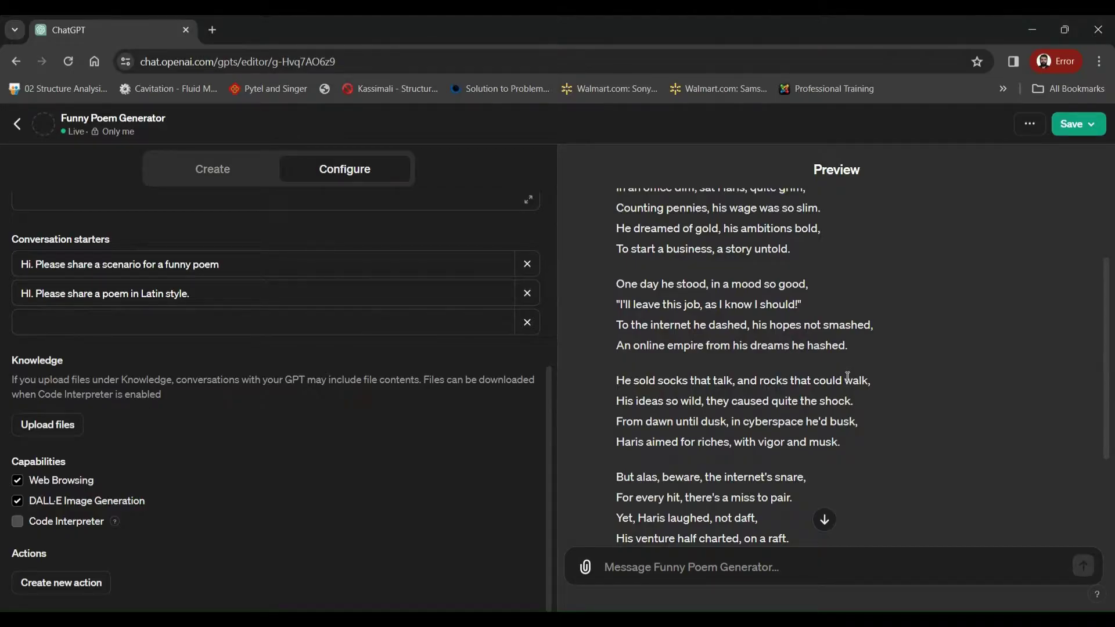
scroll(847, 376, down, 3)
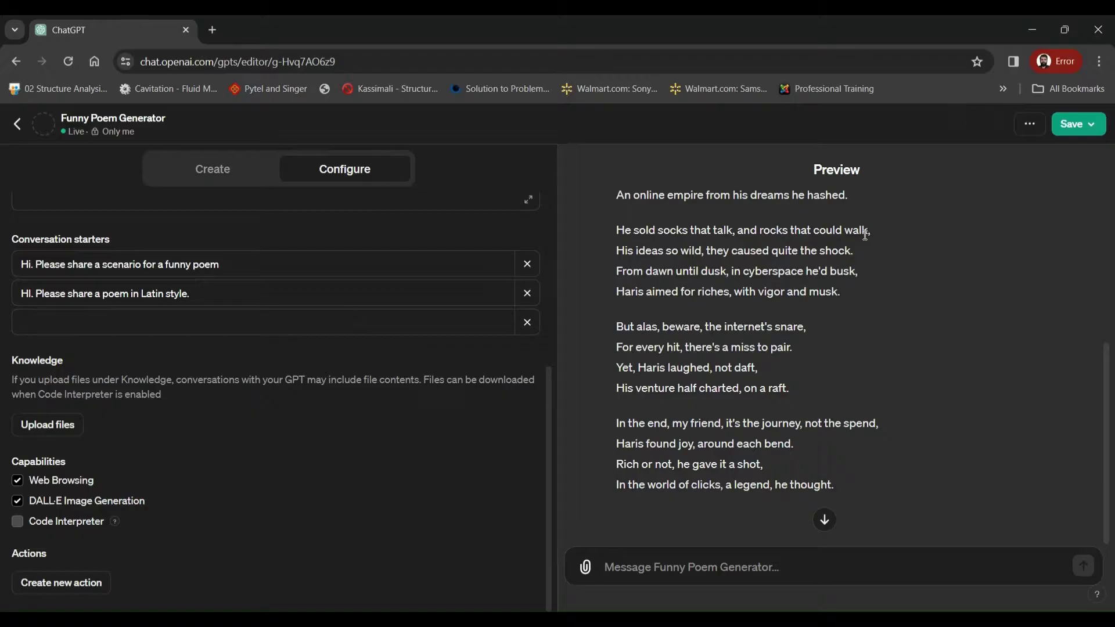
Save the GPT and confirm publishing with sharing set to Only me
click(1091, 129)
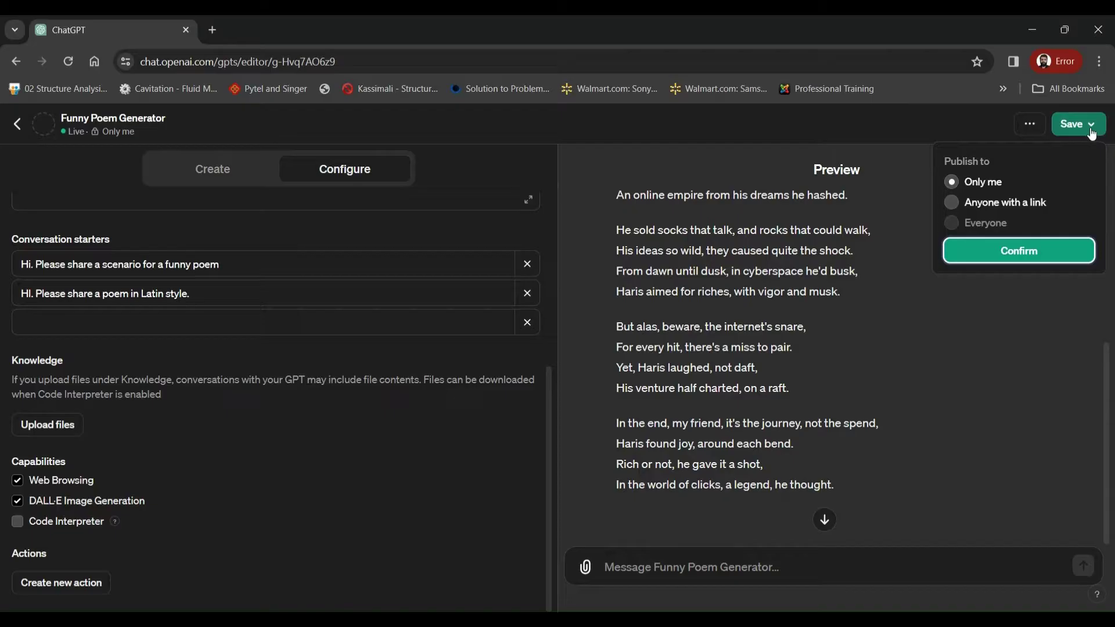
click(987, 227)
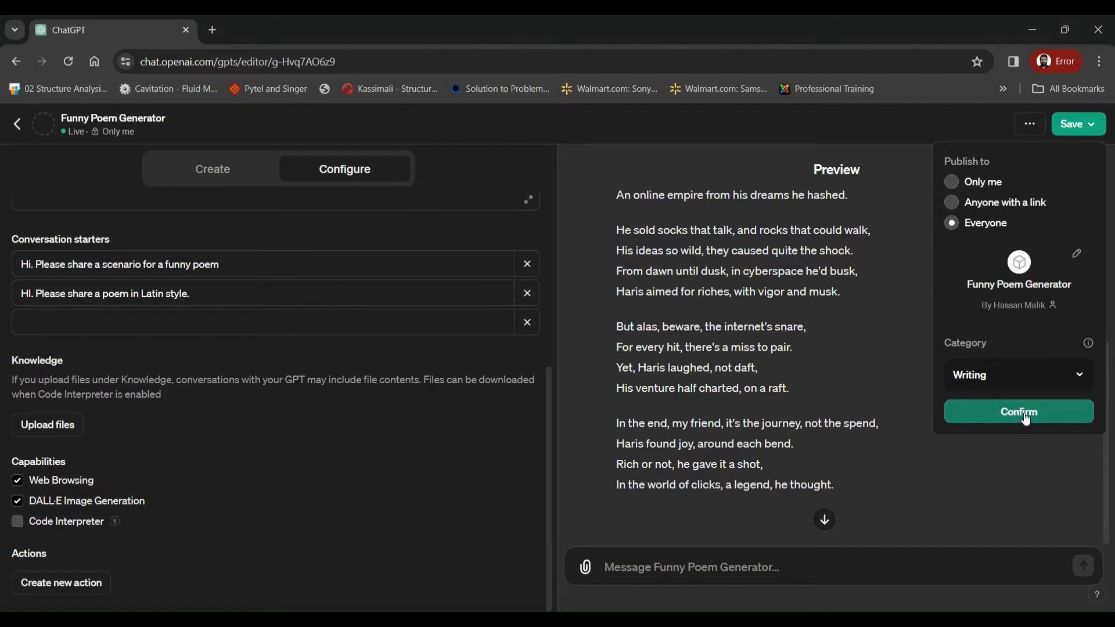
click(959, 209)
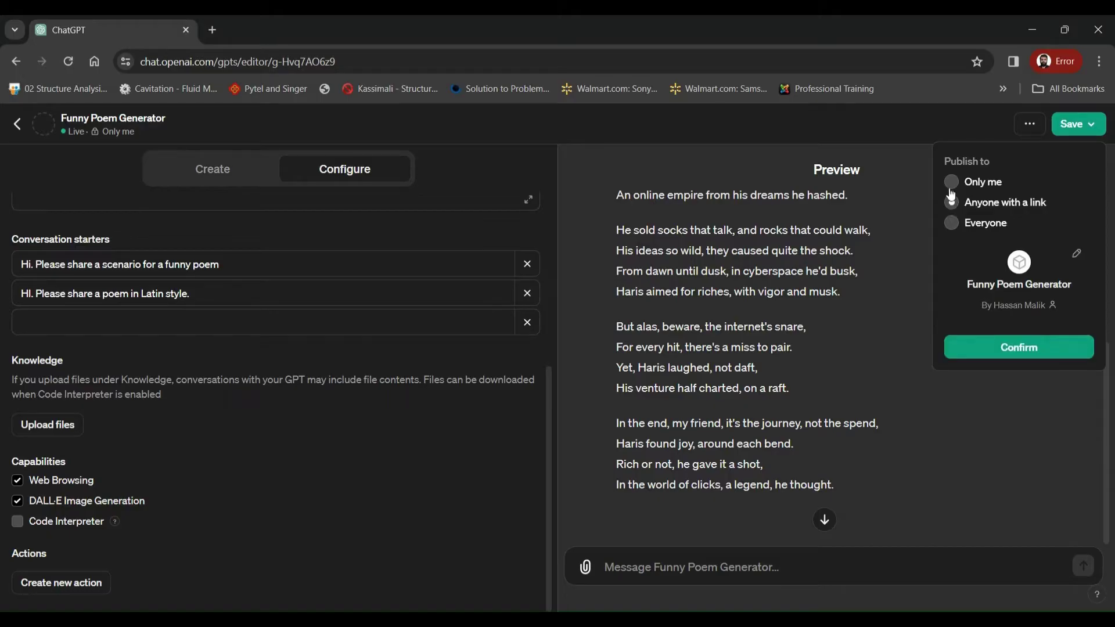
click(950, 186)
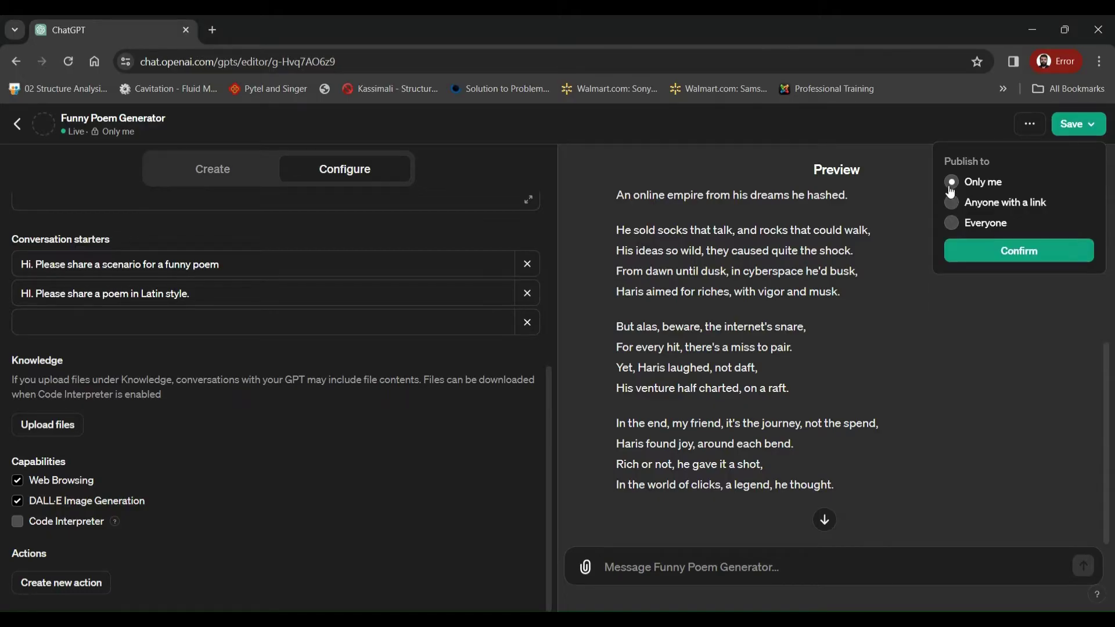
click(1010, 252)
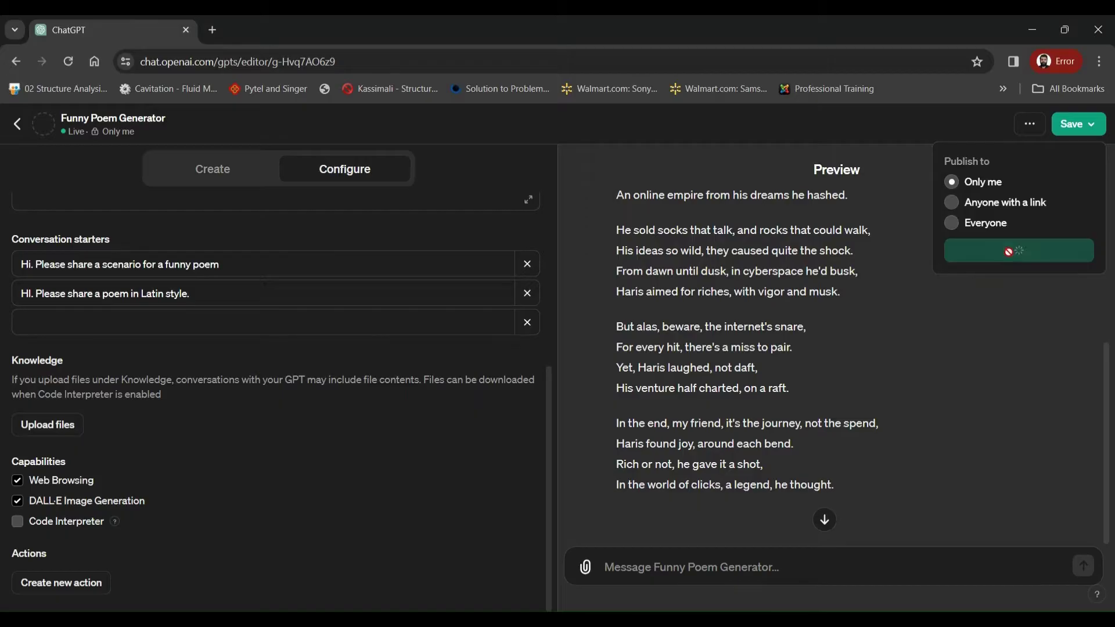